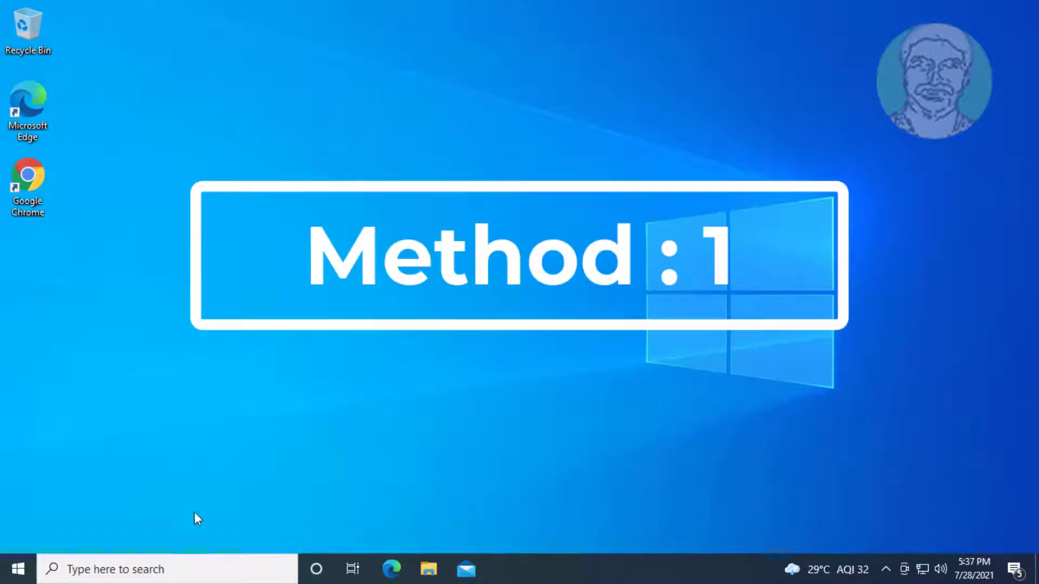
- Open the Start menu from the taskbar's Start button
left_click(18, 569)
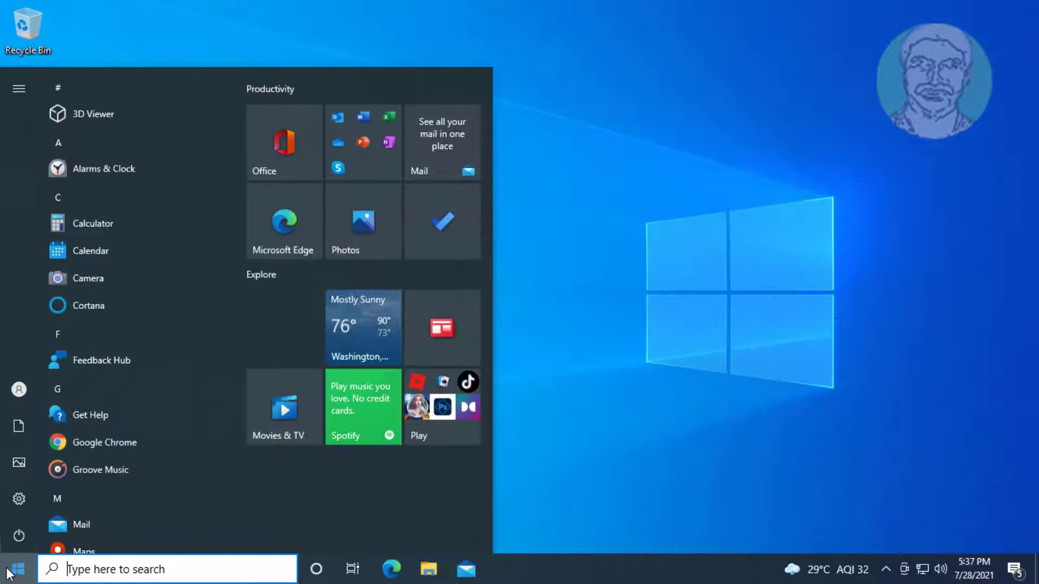
- Open the Apps page in Windows Settings
left_click(15, 491)
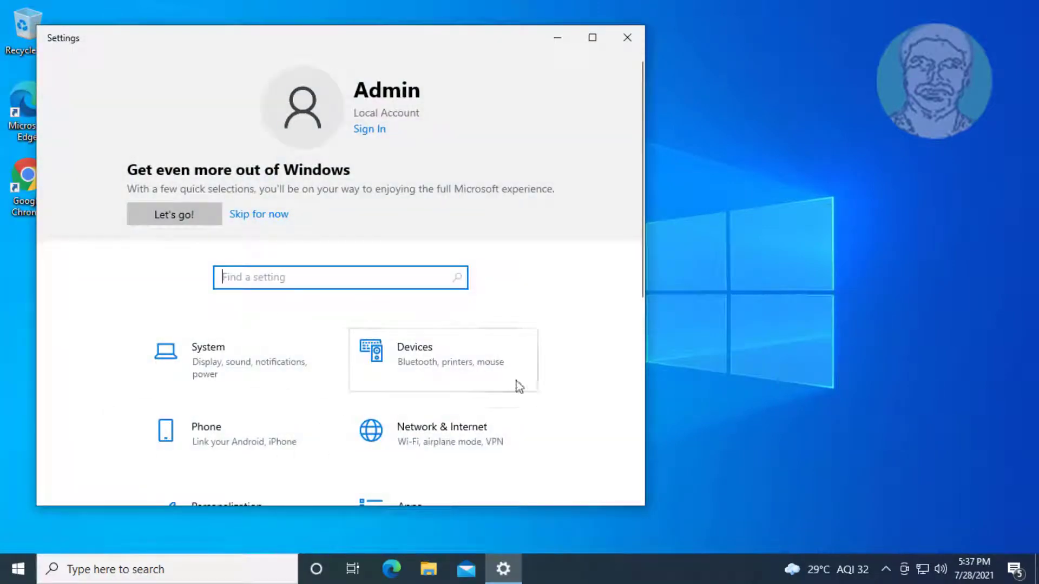
scroll(519, 388, "down", 1)
scroll(519, 388, "down", 4)
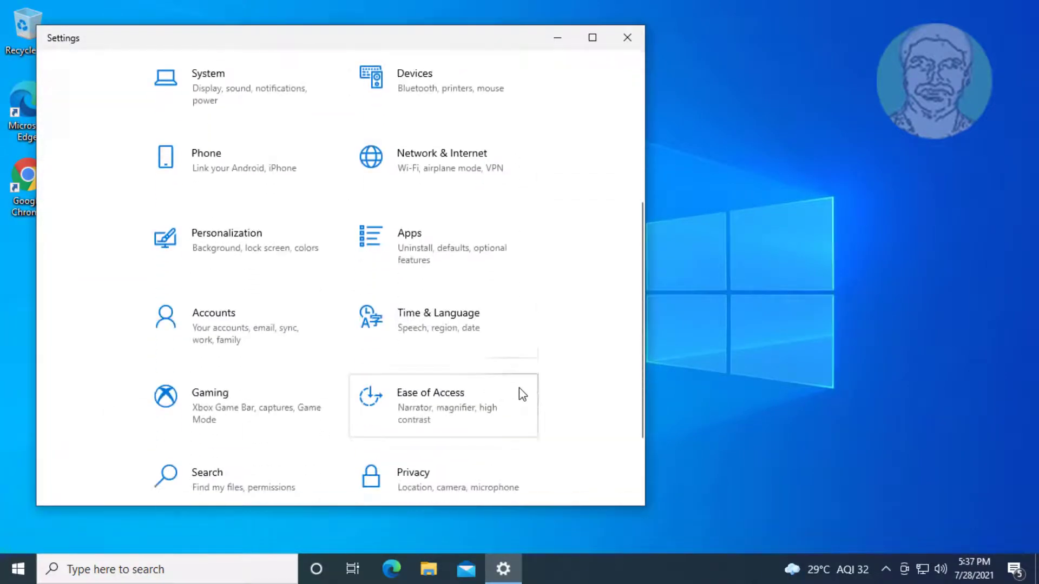
left_click(449, 270)
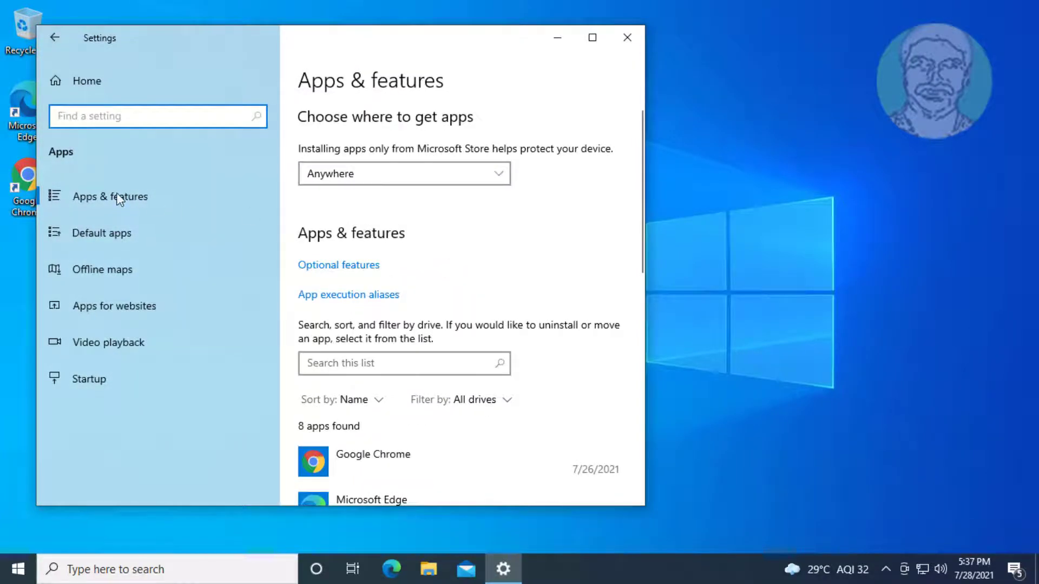
- Filter the installed apps list by 'cortana' and expand the Cortana entry
left_click(357, 366)
type("q")
type("on")
key("BackSpace")
type("r")
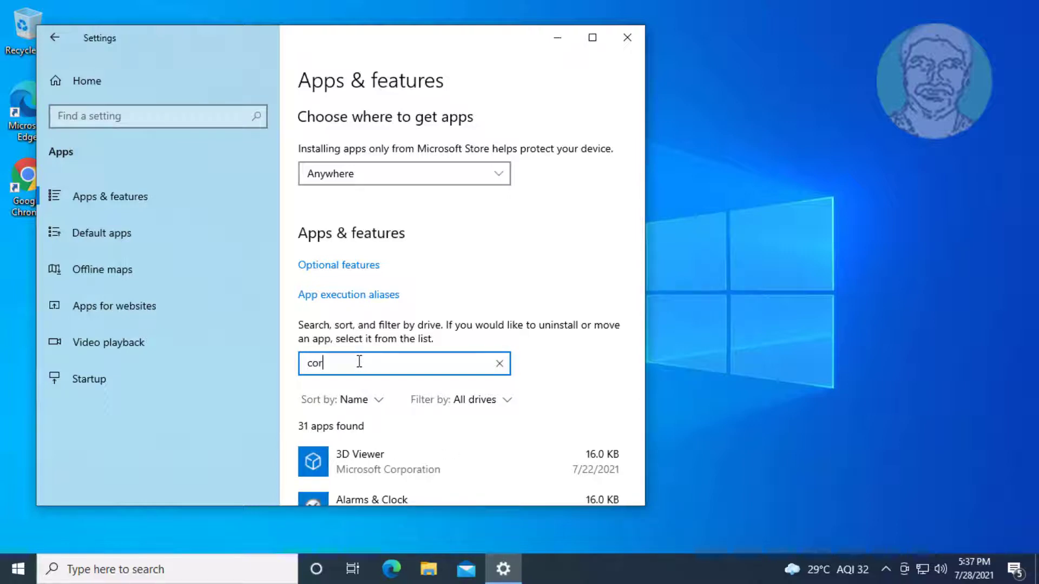
type("tana")
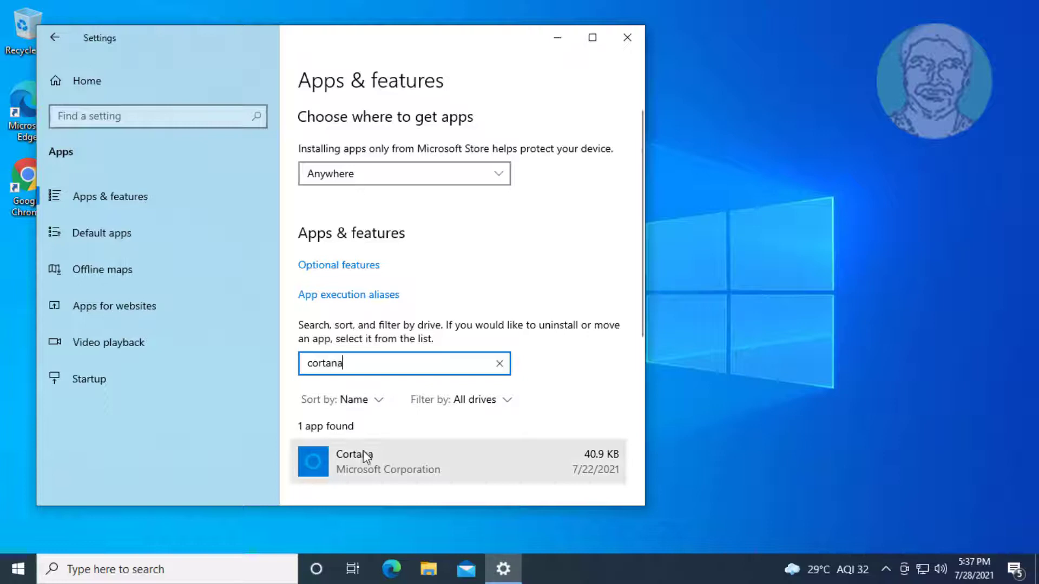
left_click(363, 454)
scroll(397, 457, "down", 2)
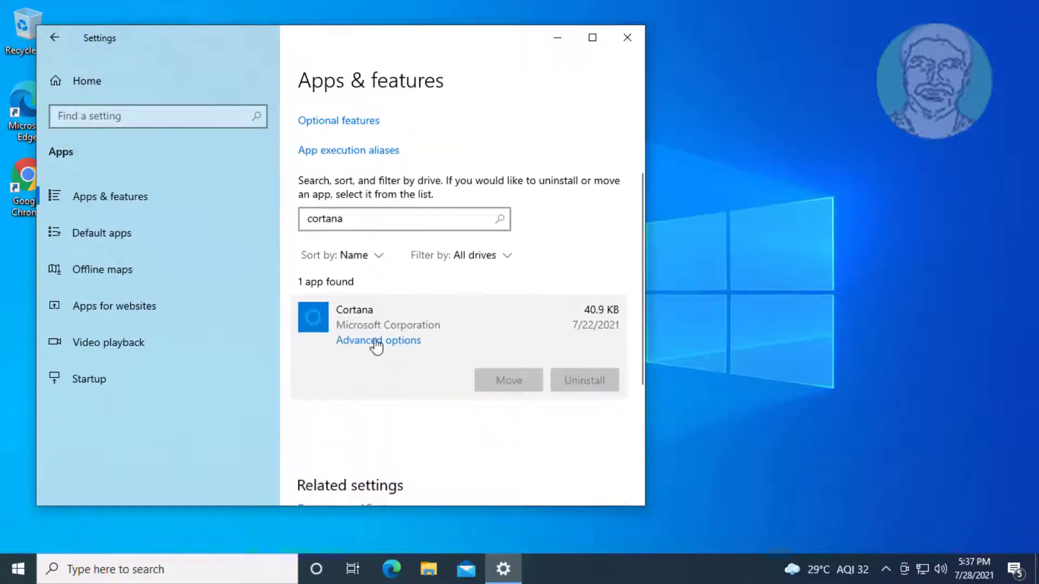
- Reset the Cortana app from its Advanced options, confirming deletion of its data
left_click(393, 343)
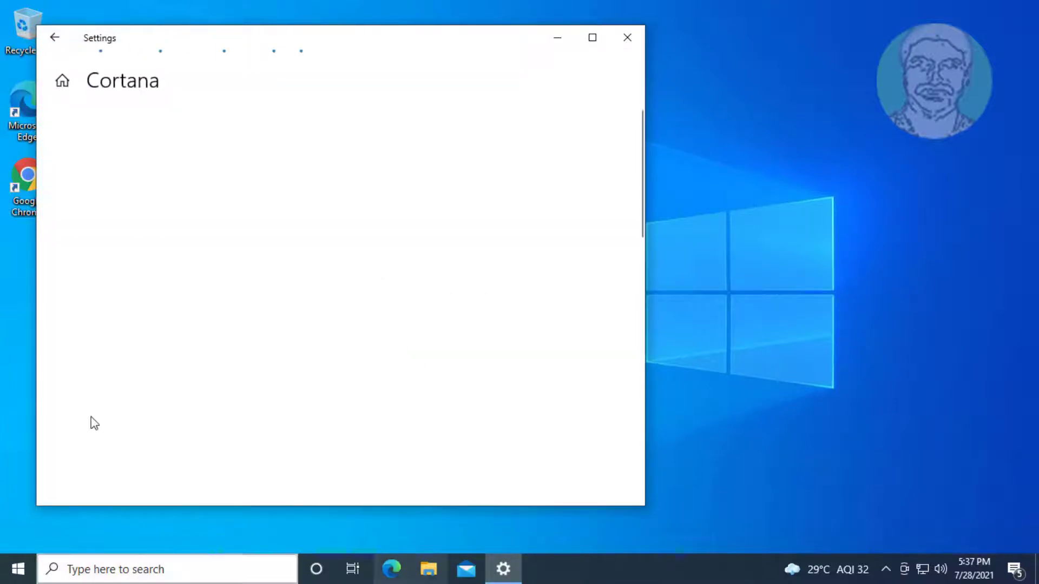
scroll(225, 377, "down", 5)
scroll(225, 382, "down", 3)
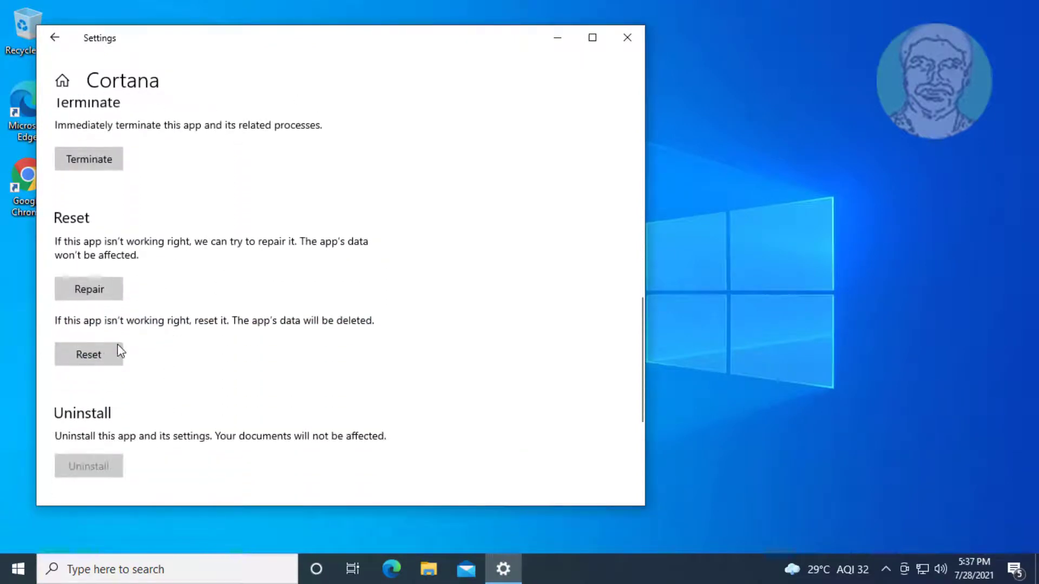
left_click(102, 351)
left_click(212, 317)
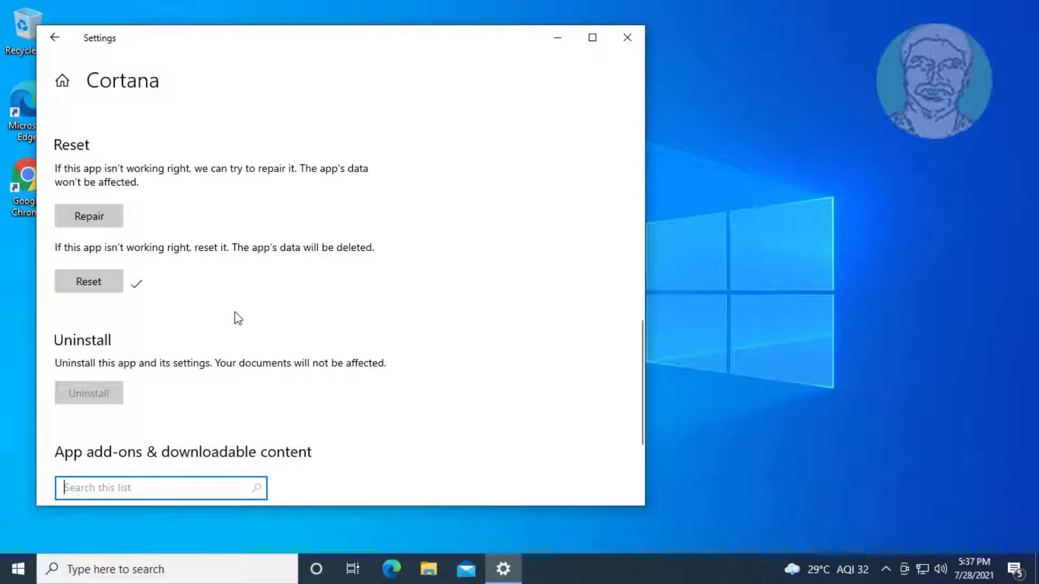
- Close Windows Settings and restart the computer via Start > Power > Restart
left_click(59, 43)
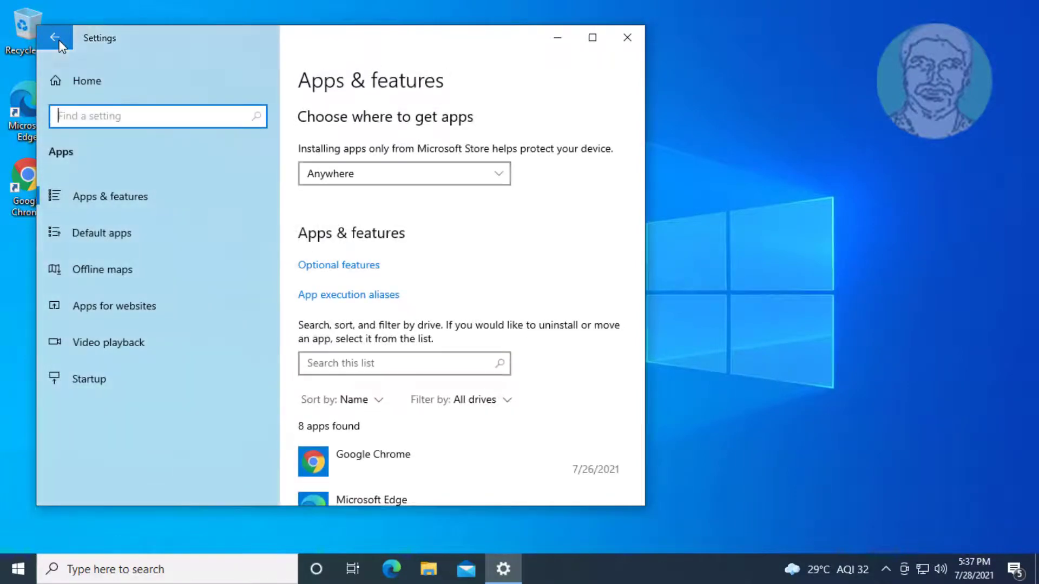
left_click(623, 47)
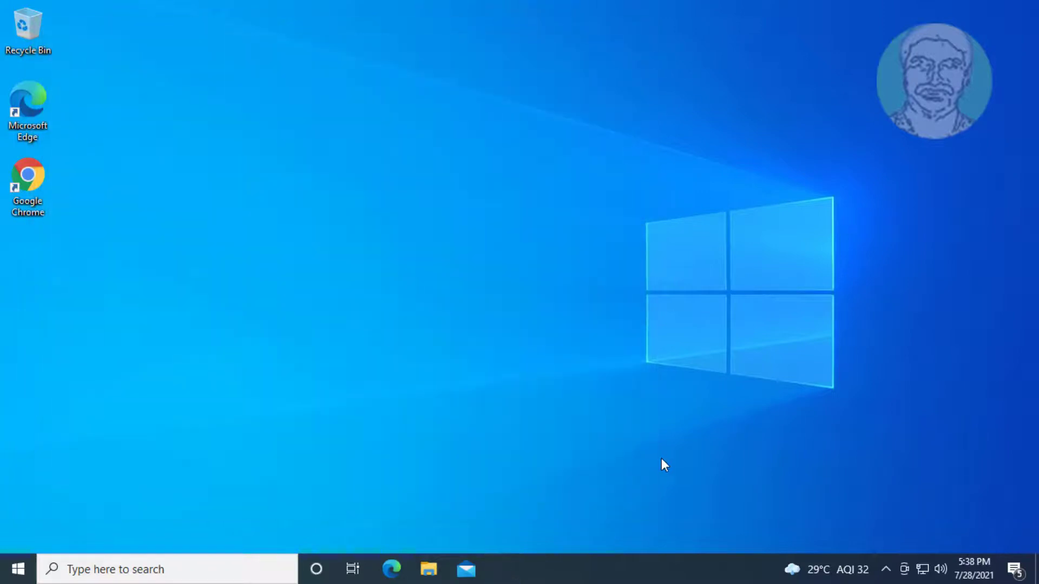
left_click(16, 568)
left_click(23, 539)
left_click(56, 495)
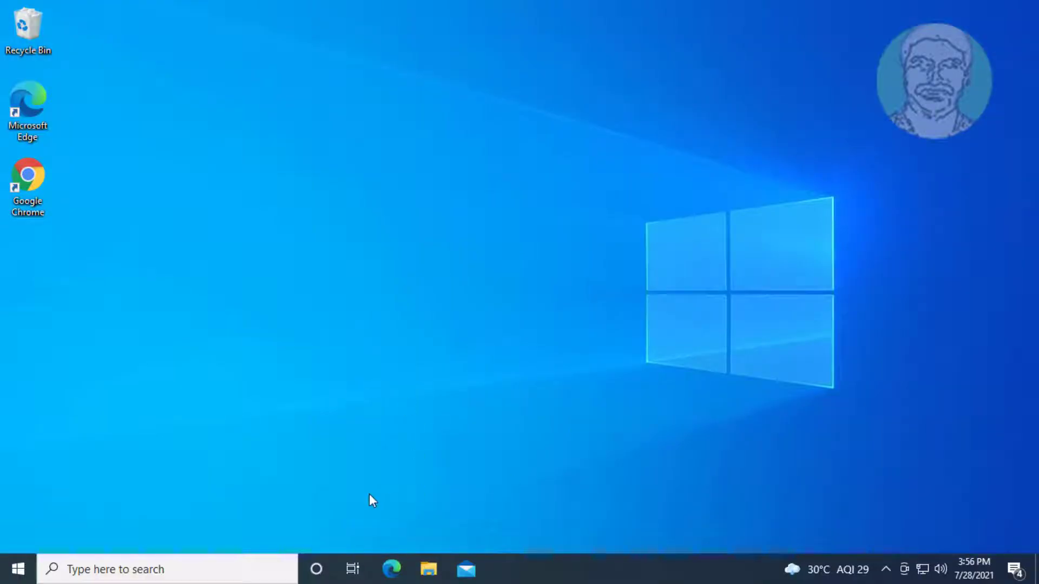
left_click(137, 569)
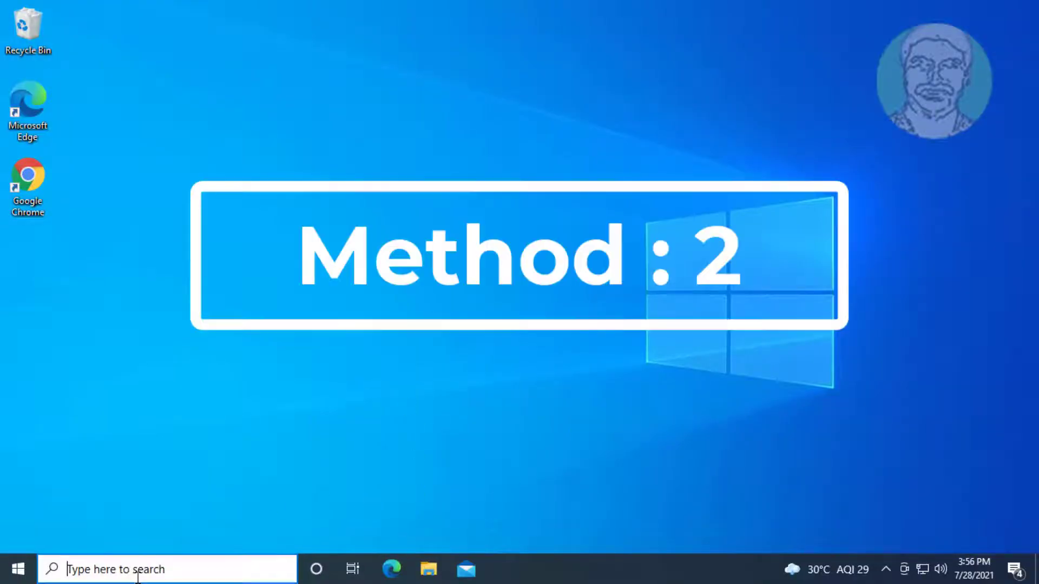
- Search for 'cmd' and run Command Prompt as administrator, approving the UAC prompt
type("cmd")
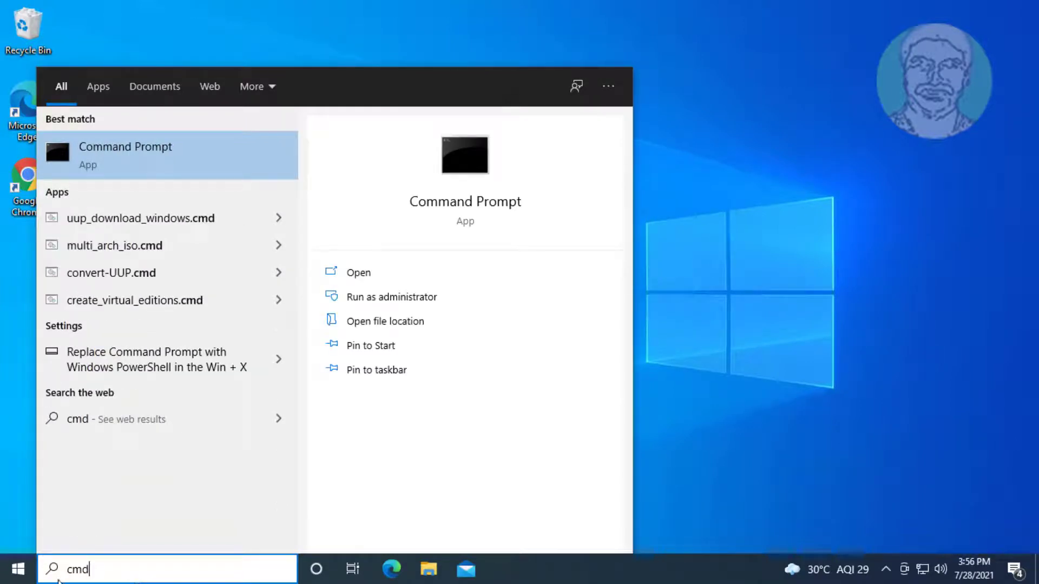
right_click(167, 152)
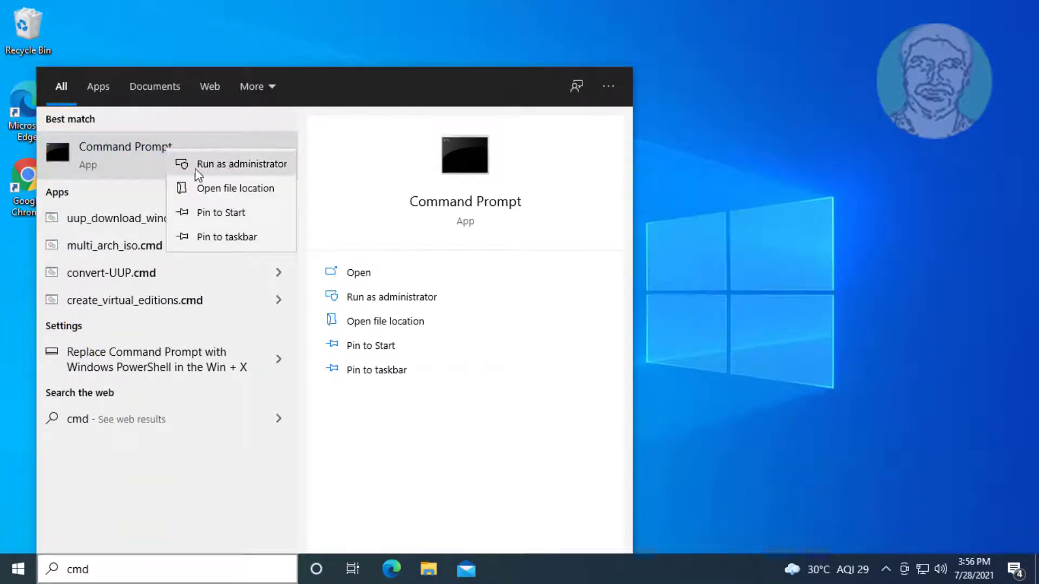
left_click(196, 163)
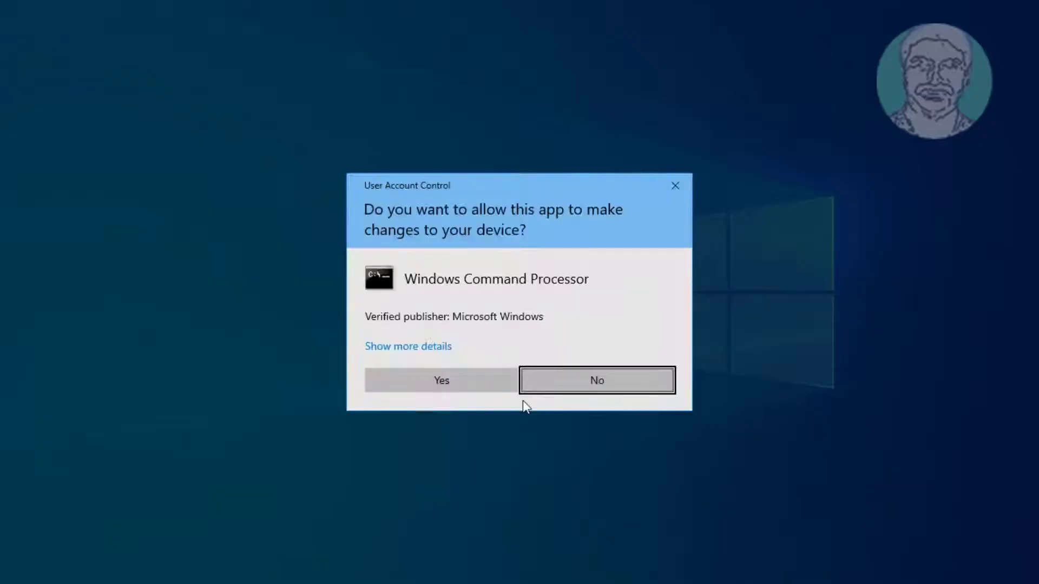
left_click(489, 387)
- Run sfc /scannow in the elevated Command Prompt to repair corrupt system files
type("s")
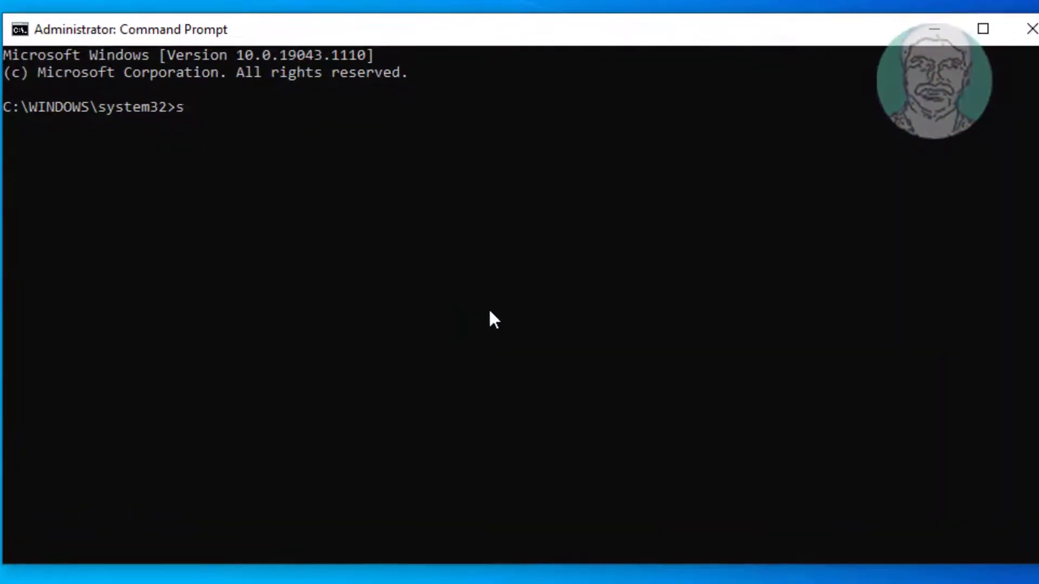
type("fc /scannow")
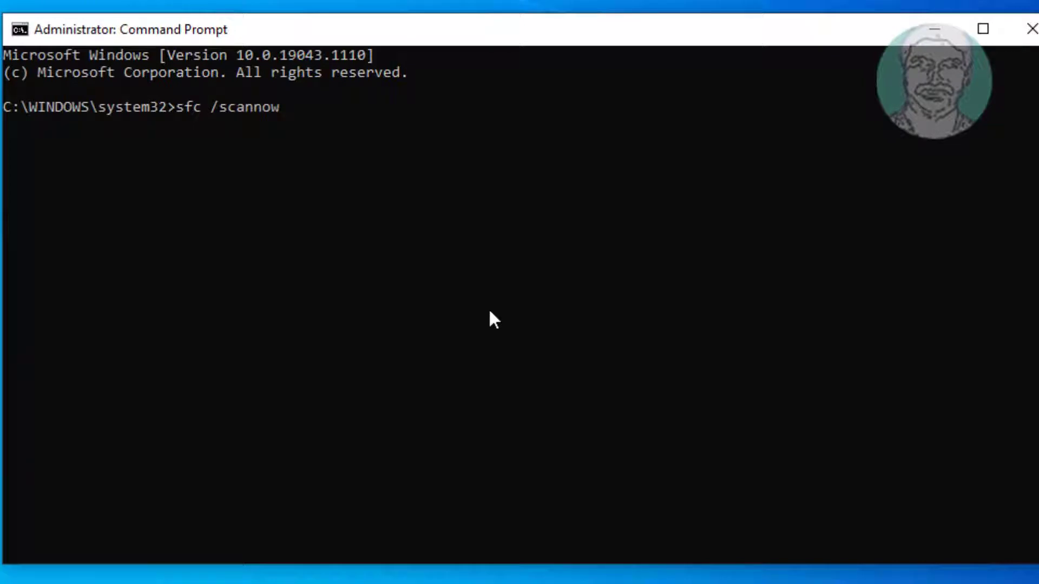
key("Return")
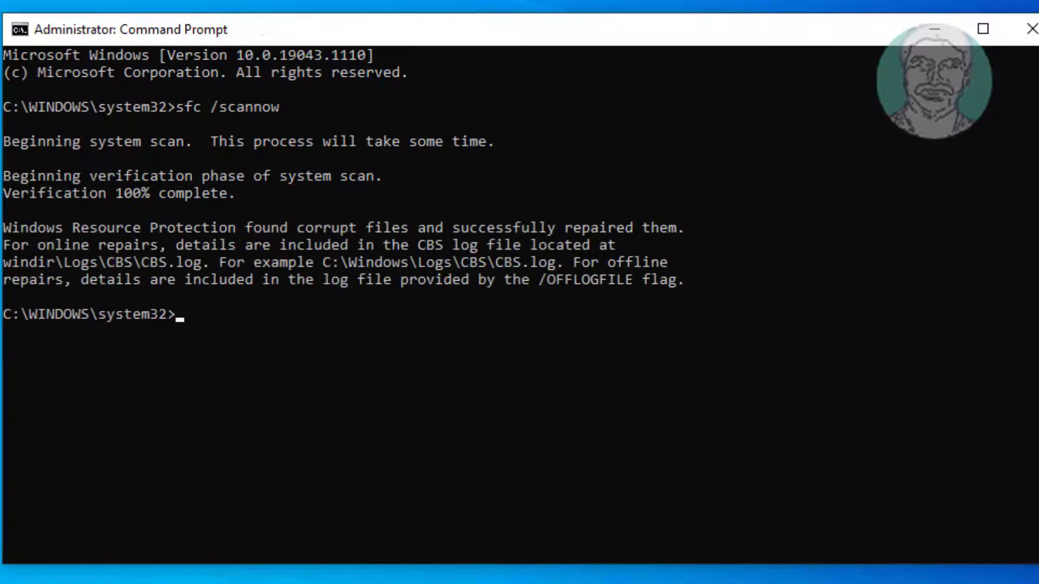
type("dism.exe /online")
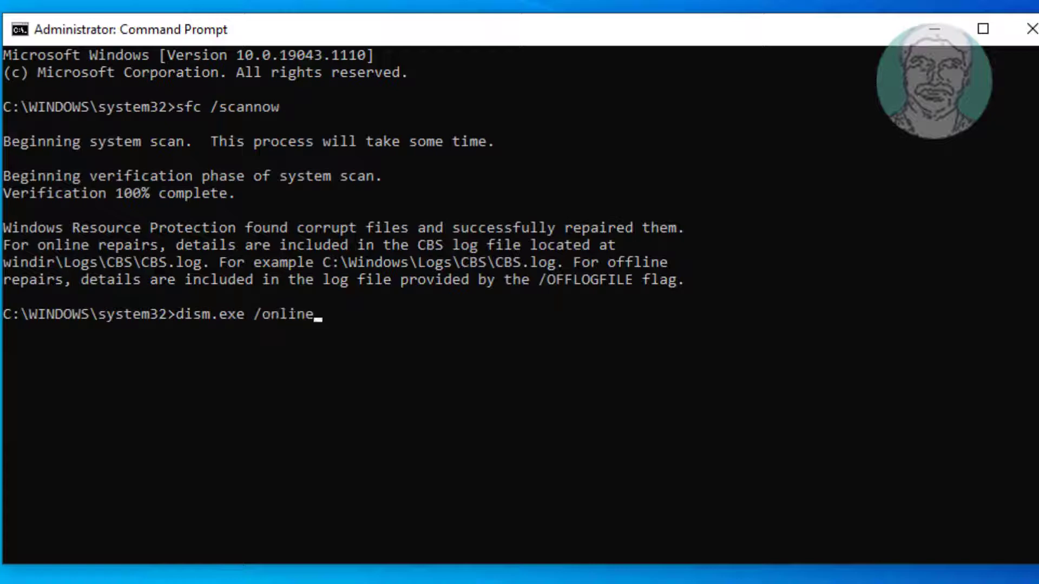
type(" /cleanup-i")
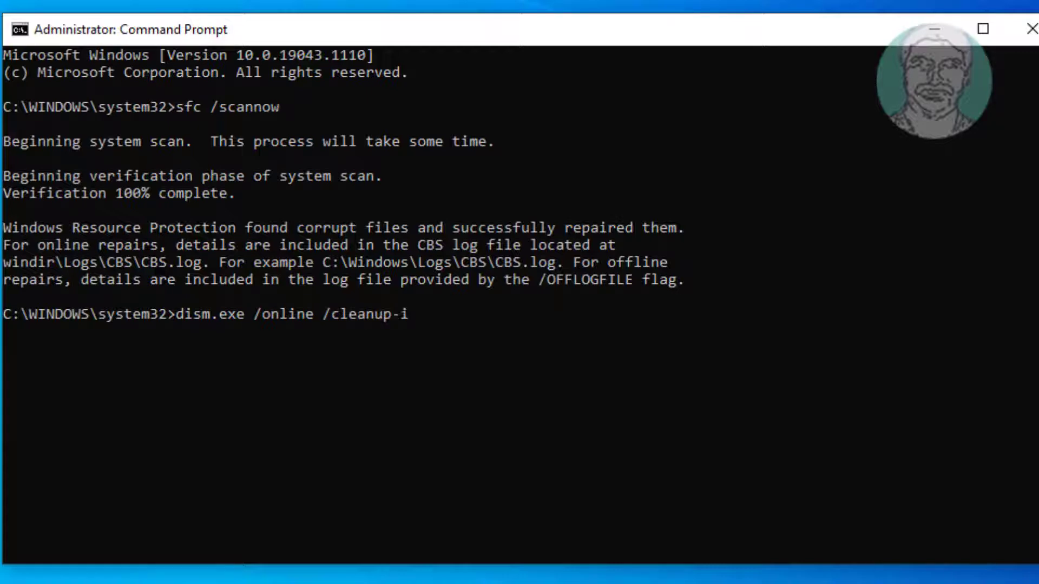
type("mage /resto")
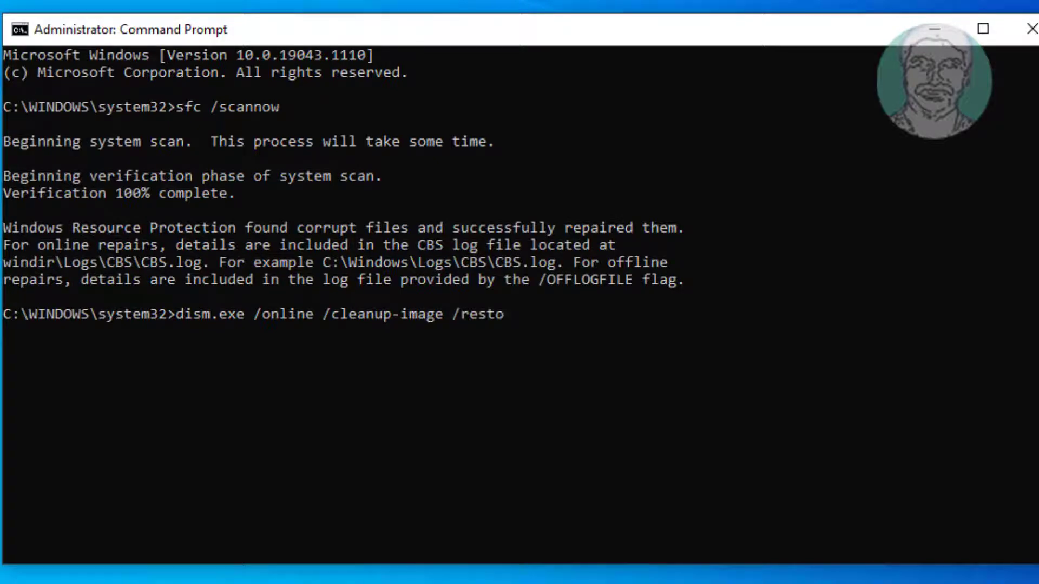
type("rehealth")
- Run dism.exe /online /cleanup-image /restorehealth to completion, then close Command Prompt with exit
key("Return")
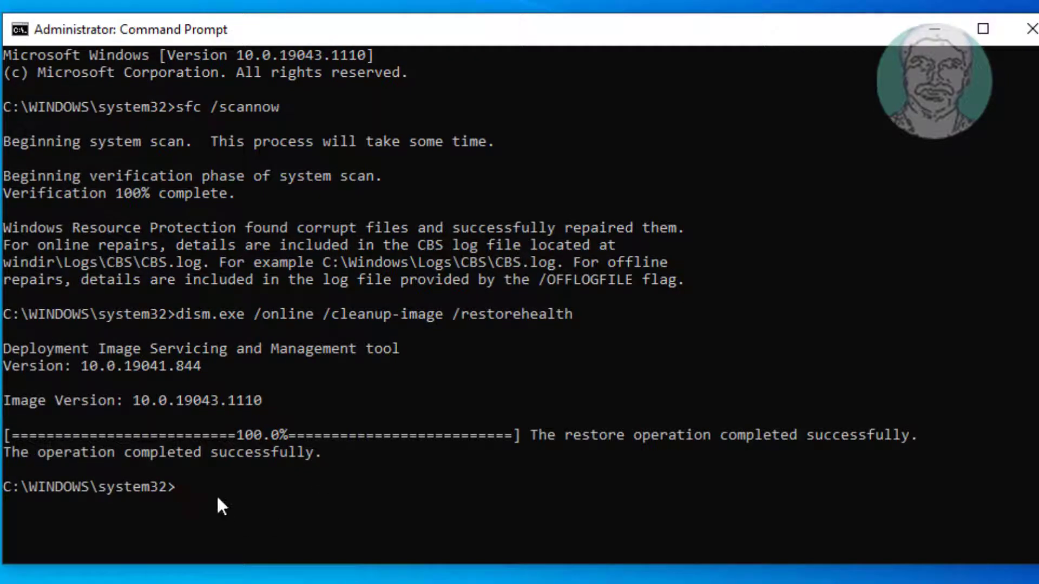
type("exit")
key("Return")
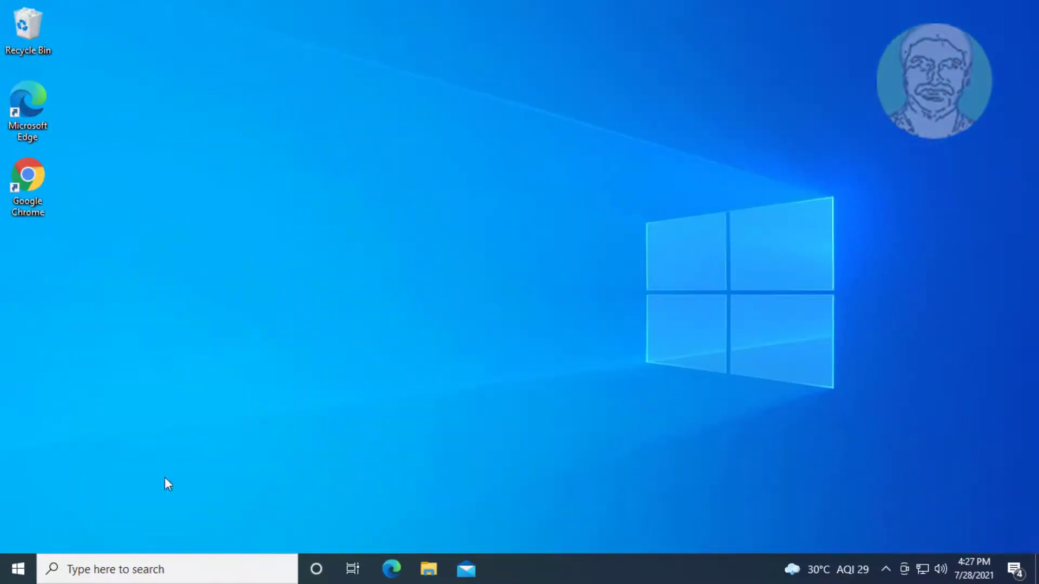
- Restart the computer through Start > Power > Restart
left_click(26, 578)
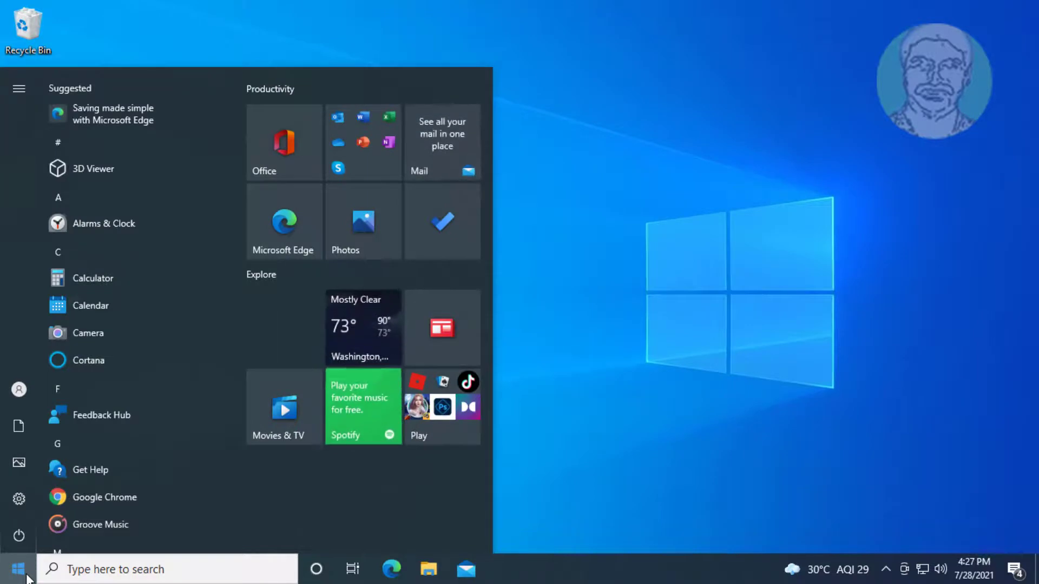
left_click(19, 536)
left_click(50, 501)
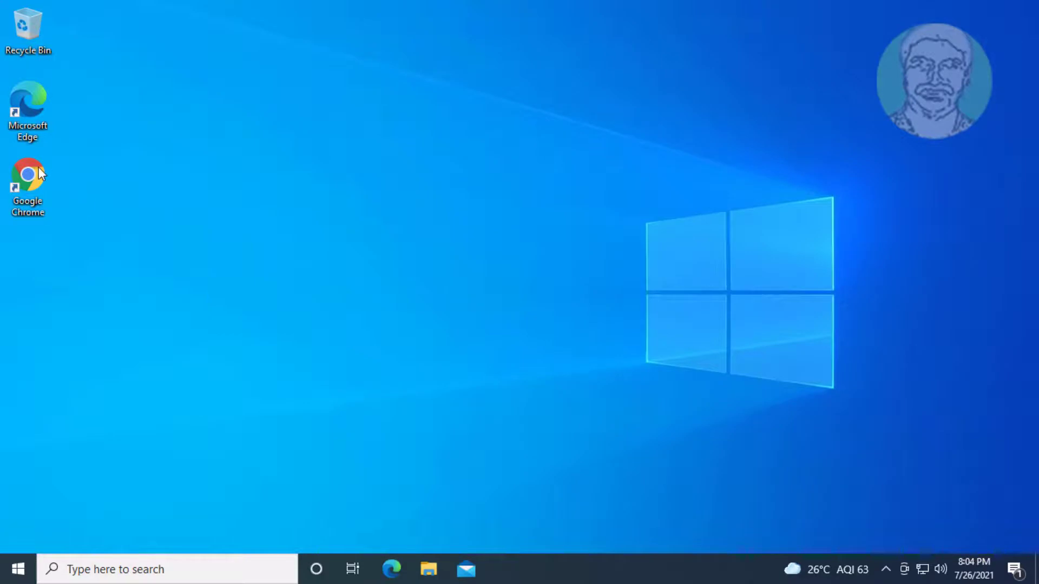
left_click(39, 169)
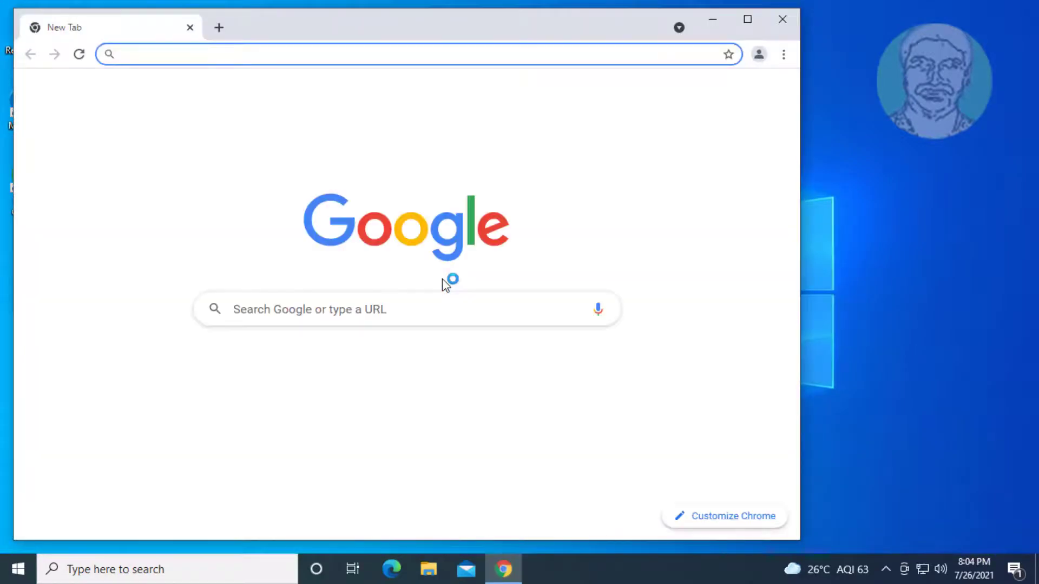
- Search 'media creation tool' in maximized Chrome and download it from Microsoft's Windows 10 page
left_click(748, 20)
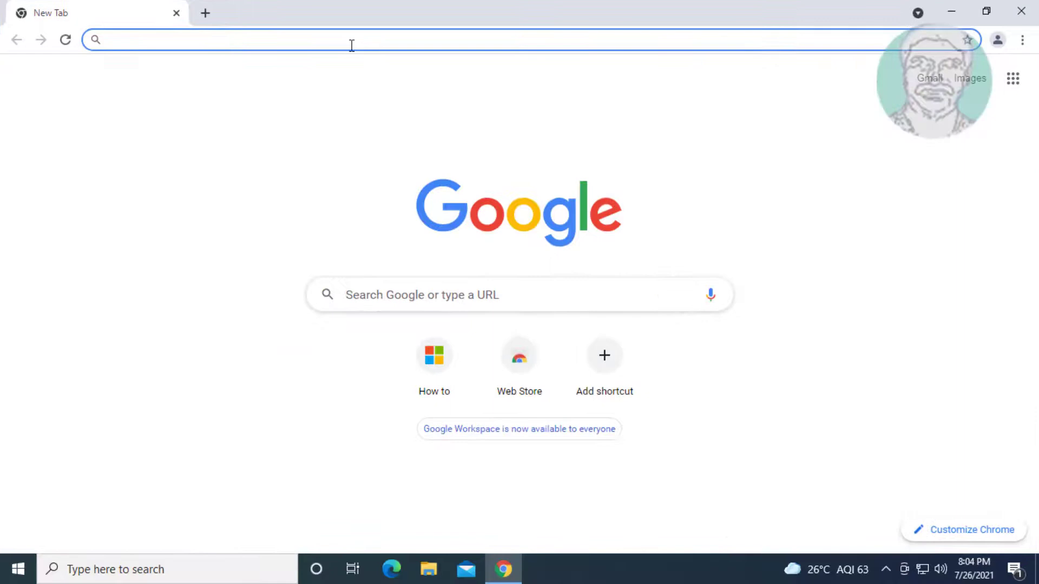
type("media")
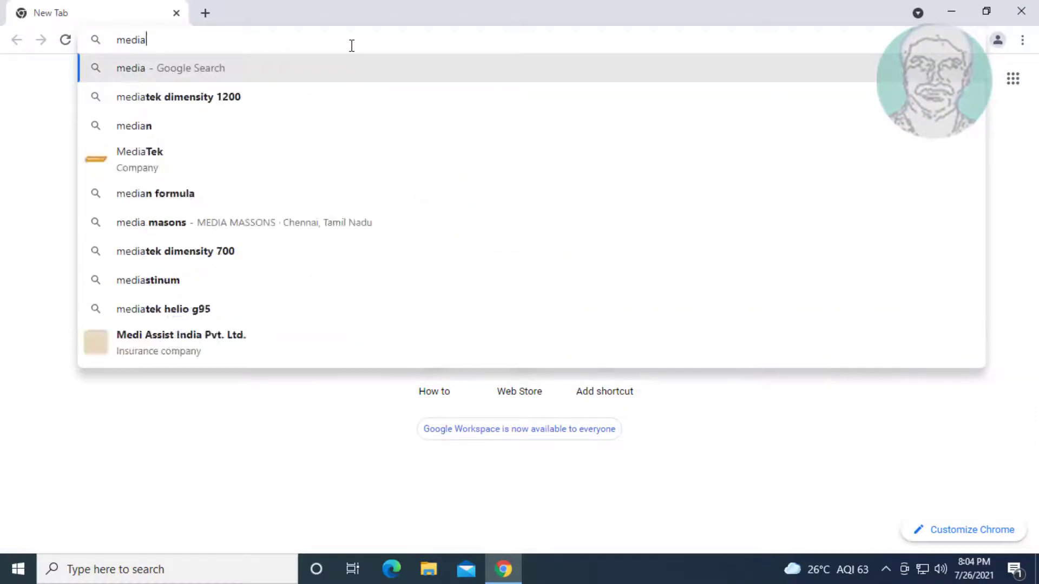
type(" creation tool")
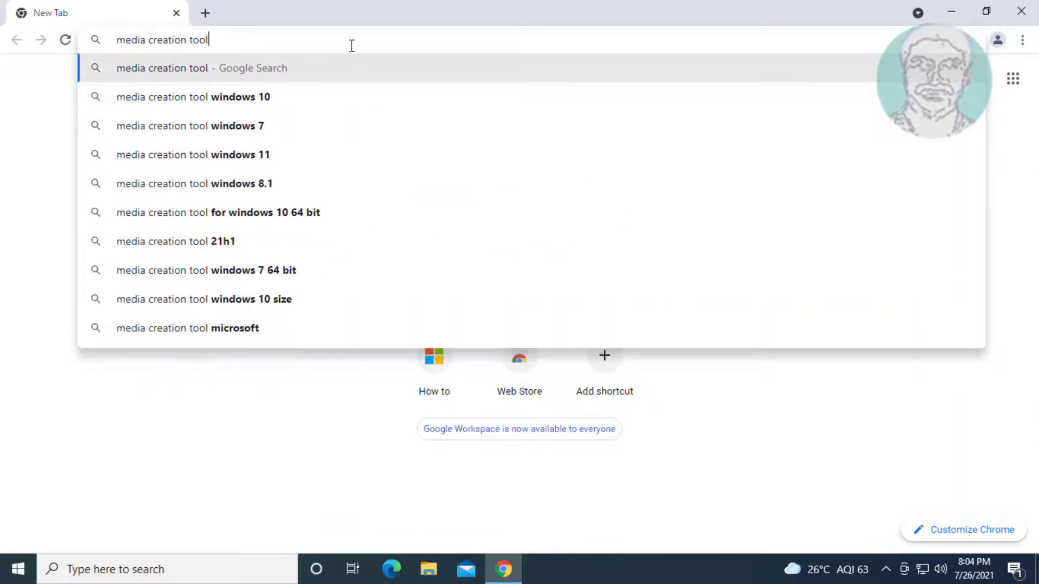
key("Return")
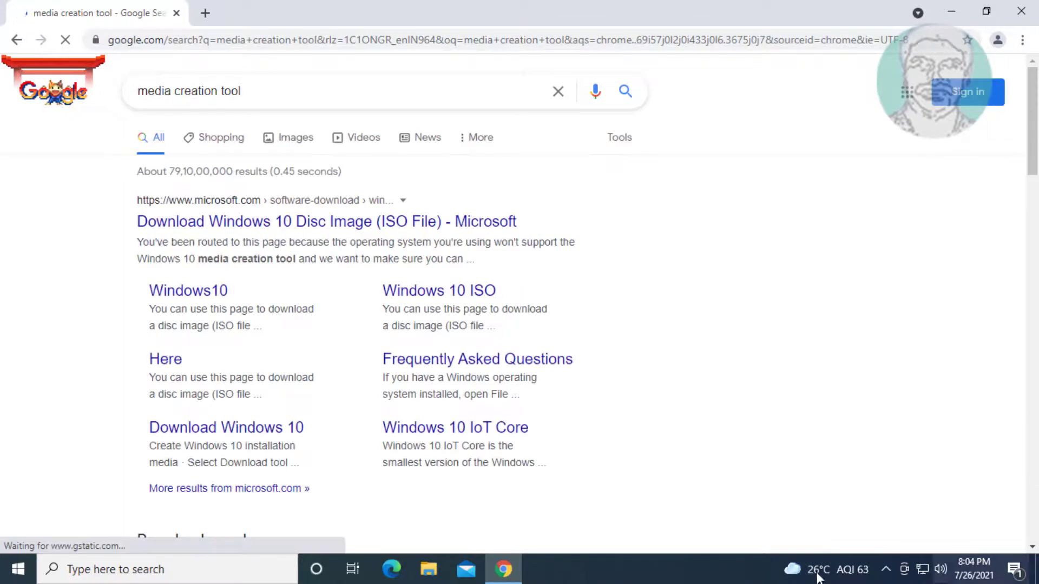
left_click(365, 228)
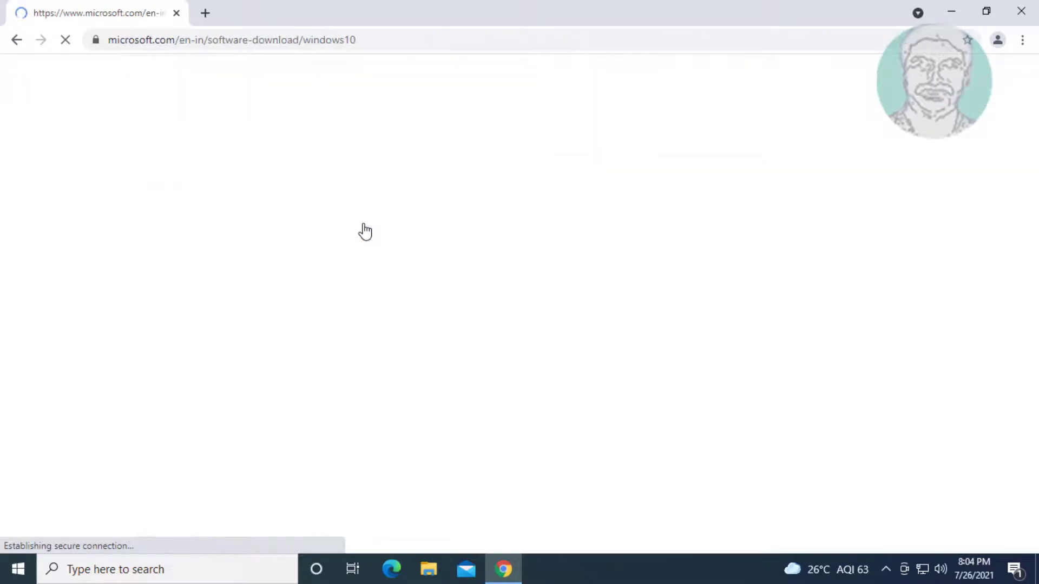
scroll(339, 420, "down", 7)
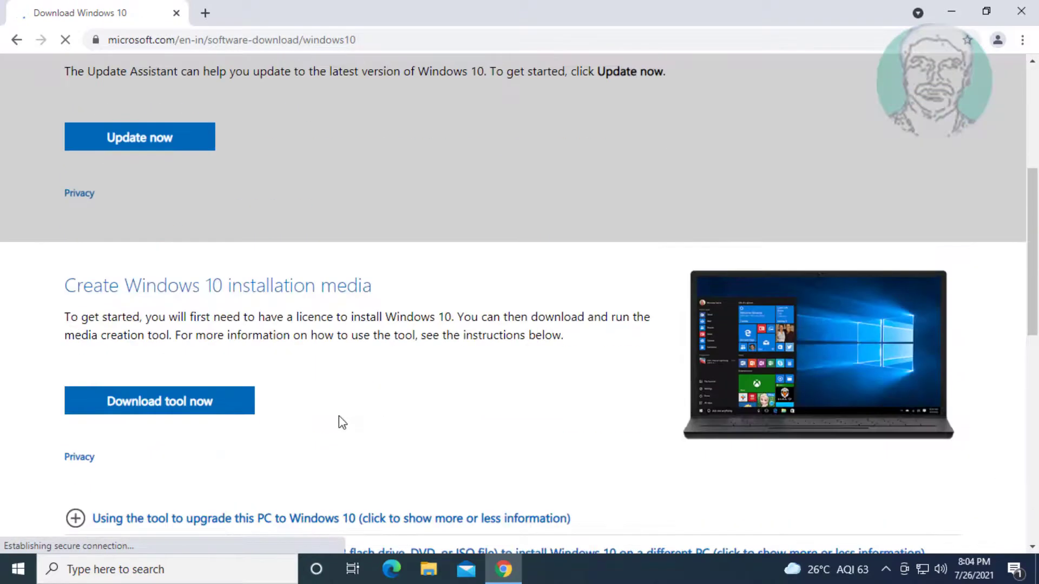
left_click(203, 325)
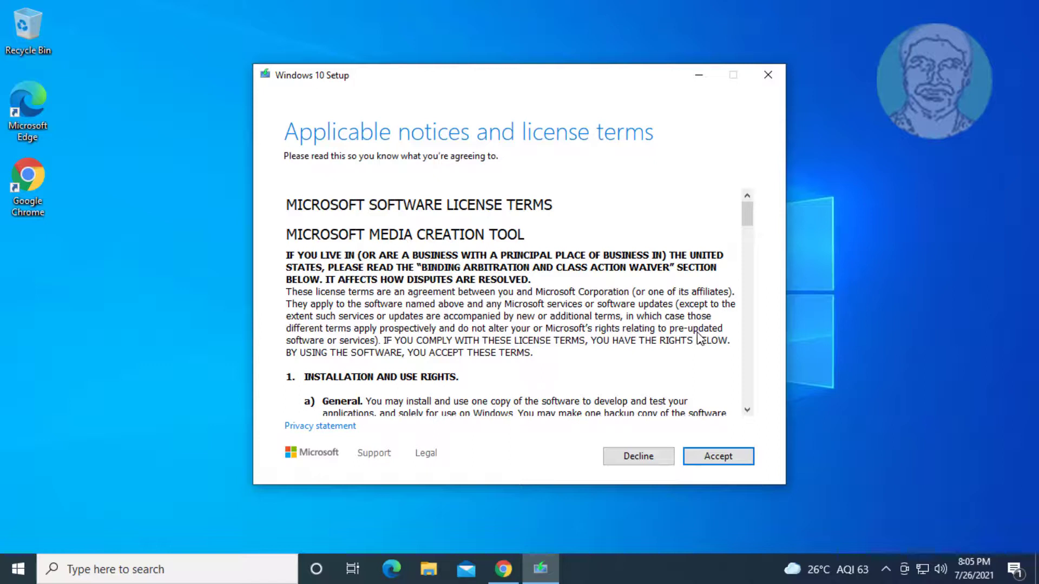
- Accept both license terms and choose Upgrade this PC now in Windows 10 Setup
left_click(738, 462)
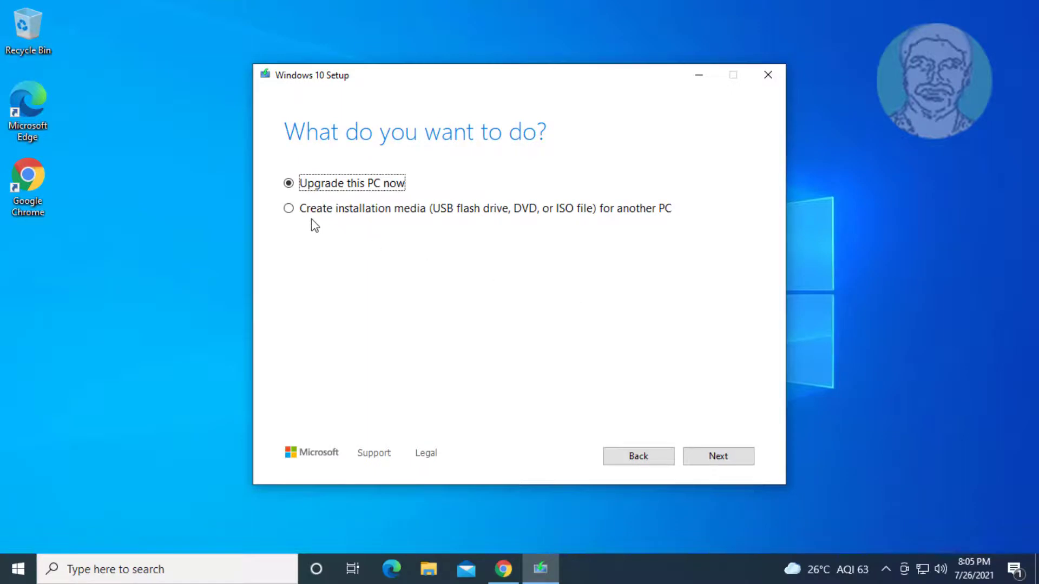
left_click(709, 462)
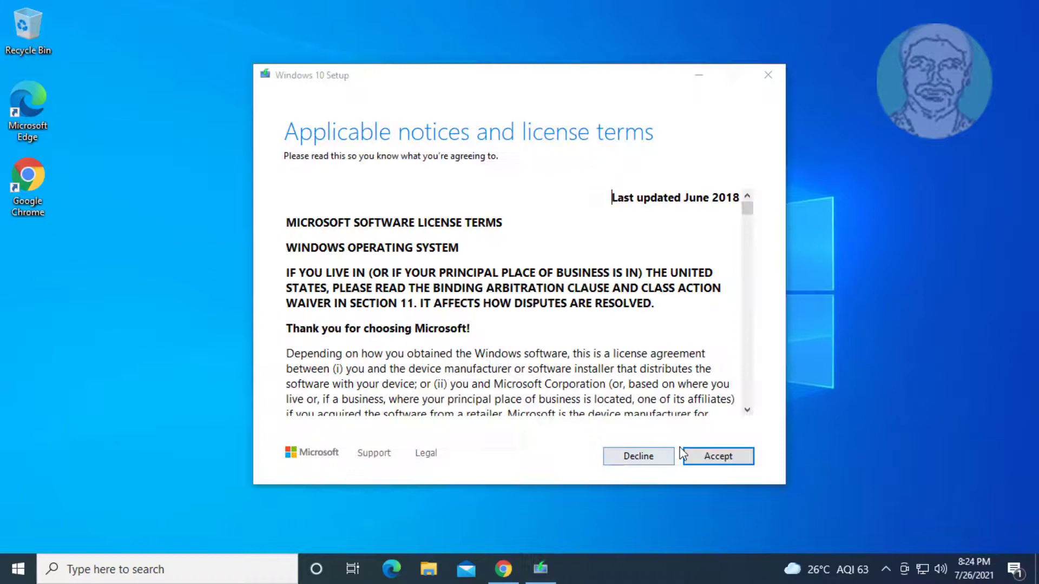
left_click(734, 458)
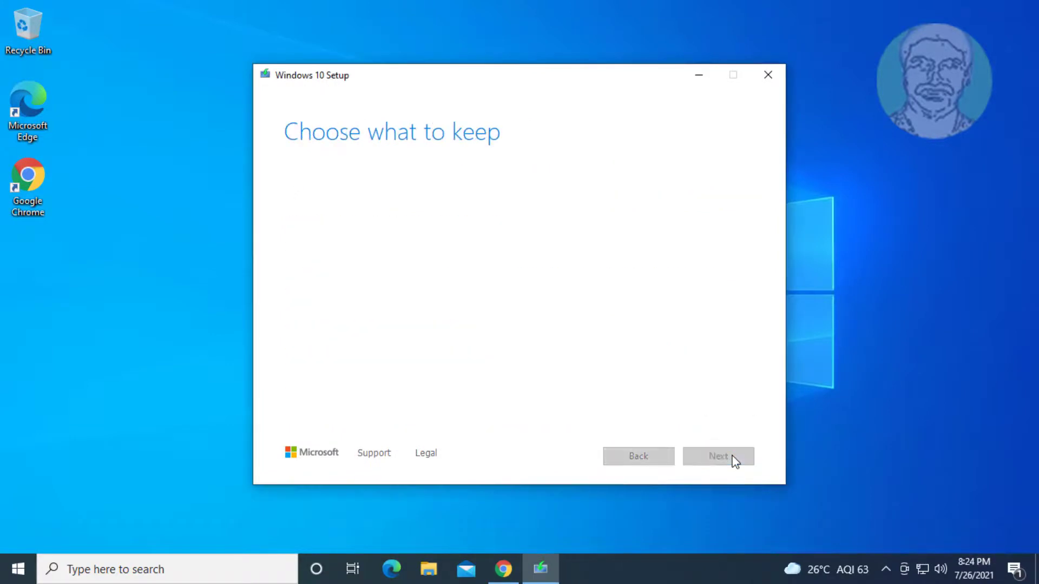